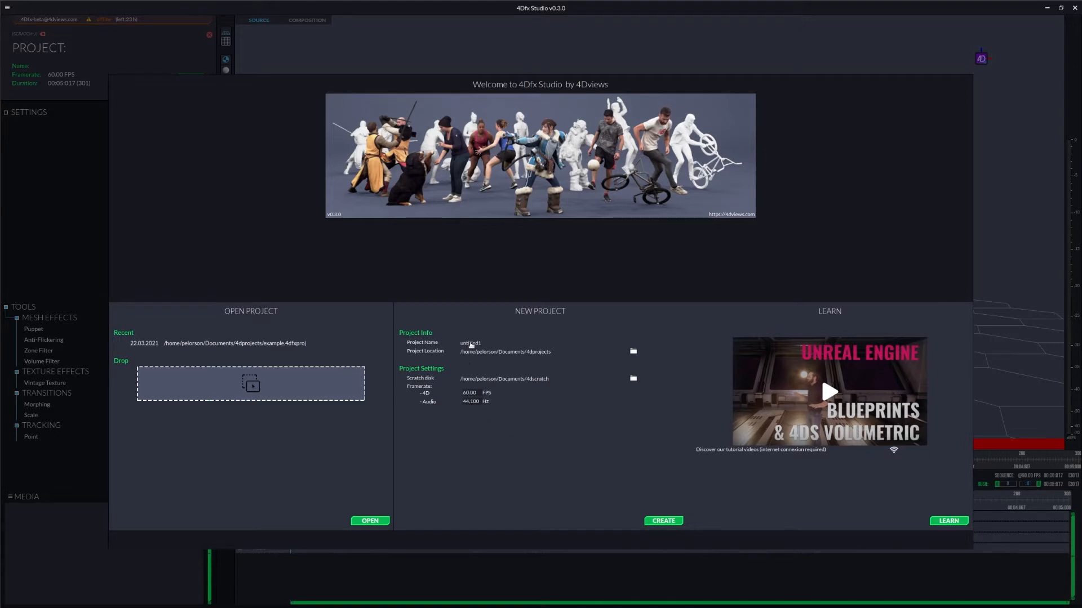
# Step: Create a new project named "welcome"
pyautogui.click(471, 344)
pyautogui.write('welc')
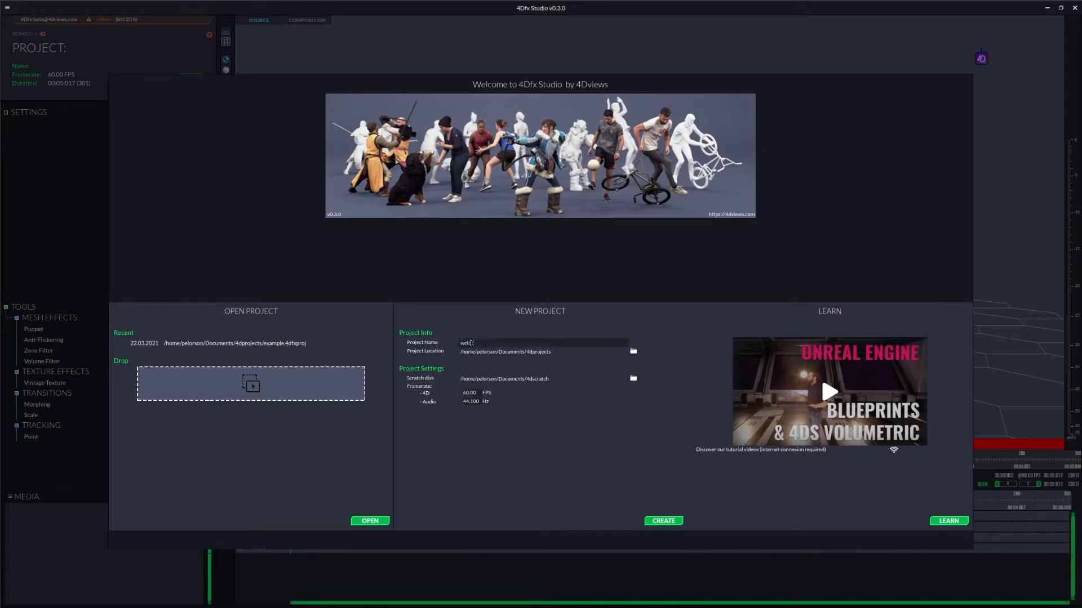
pyautogui.write('ome')
pyautogui.click(654, 521)
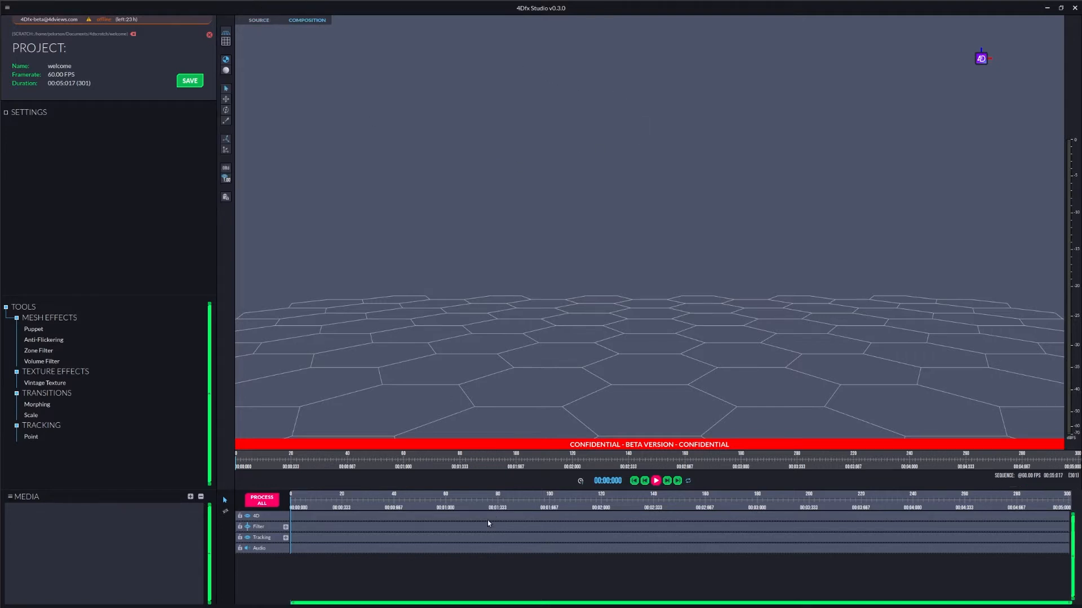
# Step: Import Welcome4DF.4draw from the Concepts folder into the project media and load its 4D clip in the source viewer
pyautogui.moveTo(375, 508); pyautogui.dragTo(275, 516)
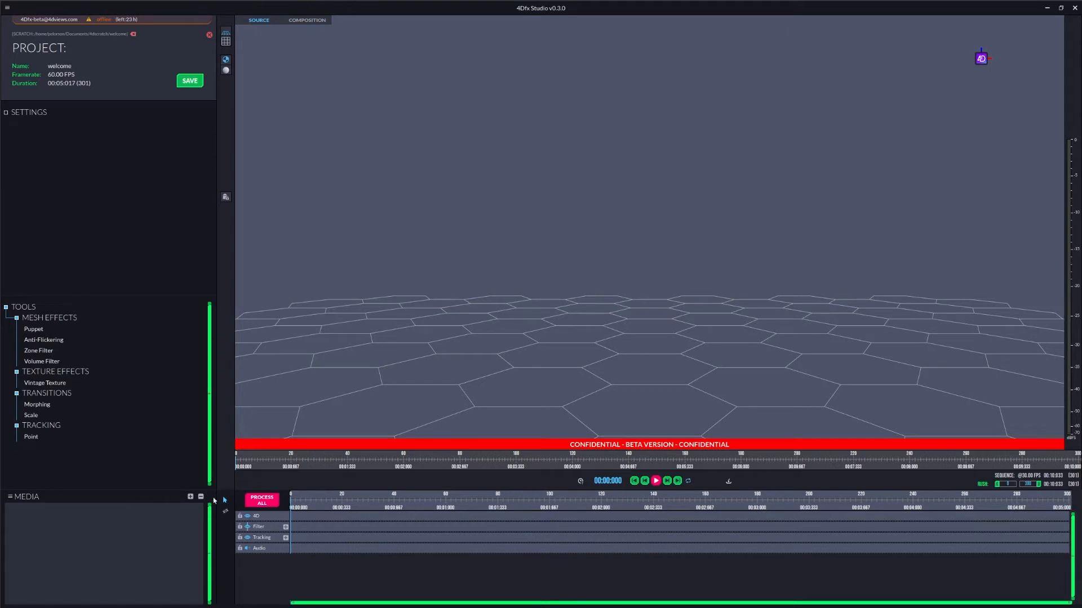
pyautogui.click(190, 497)
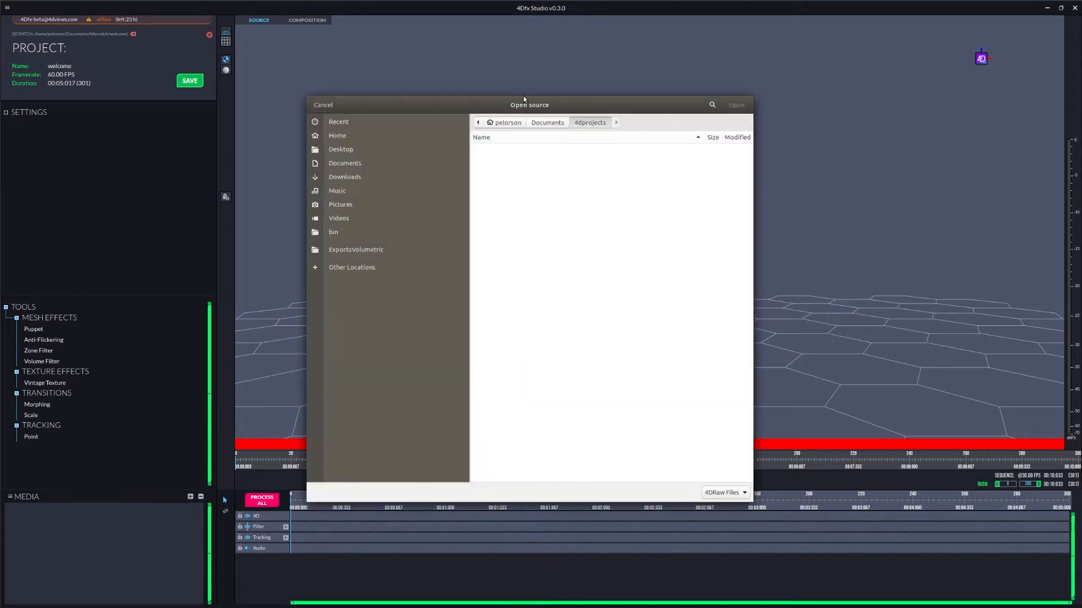
pyautogui.click(323, 104)
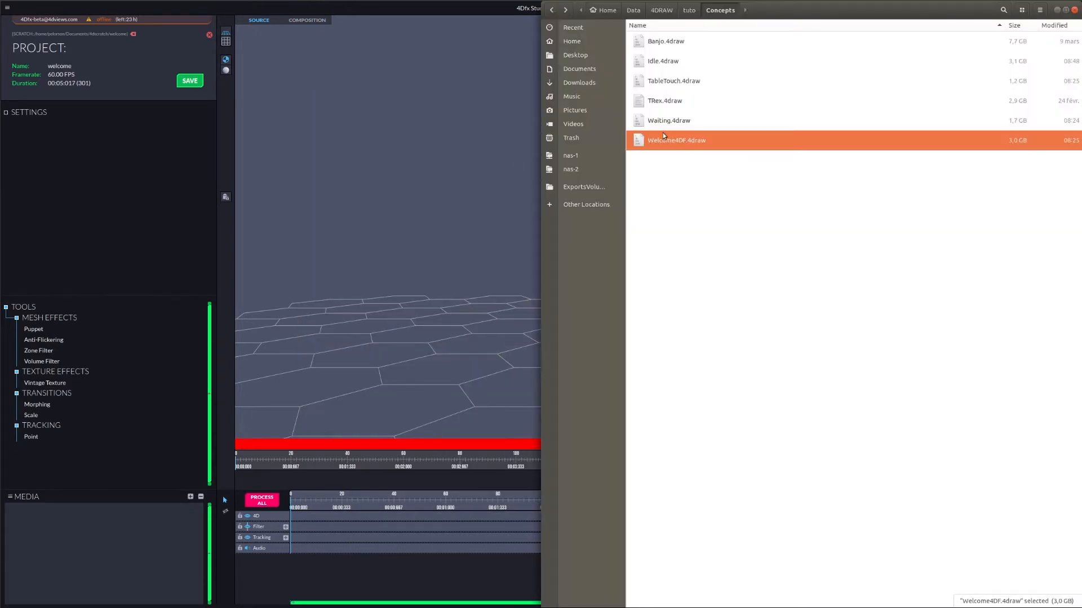
pyautogui.moveTo(663, 133); pyautogui.dragTo(51, 535)
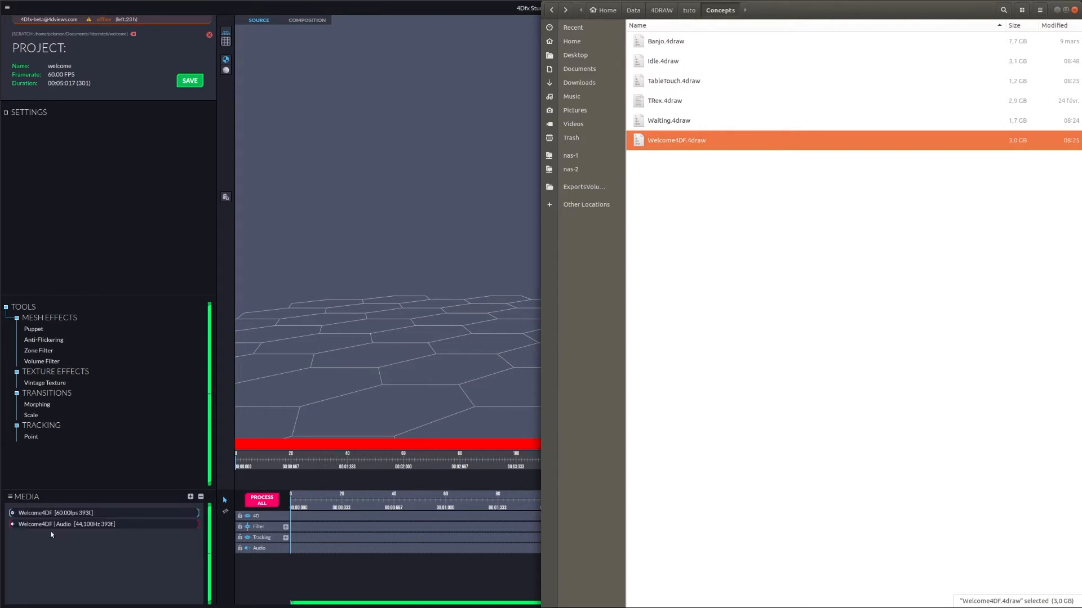
pyautogui.click(69, 556)
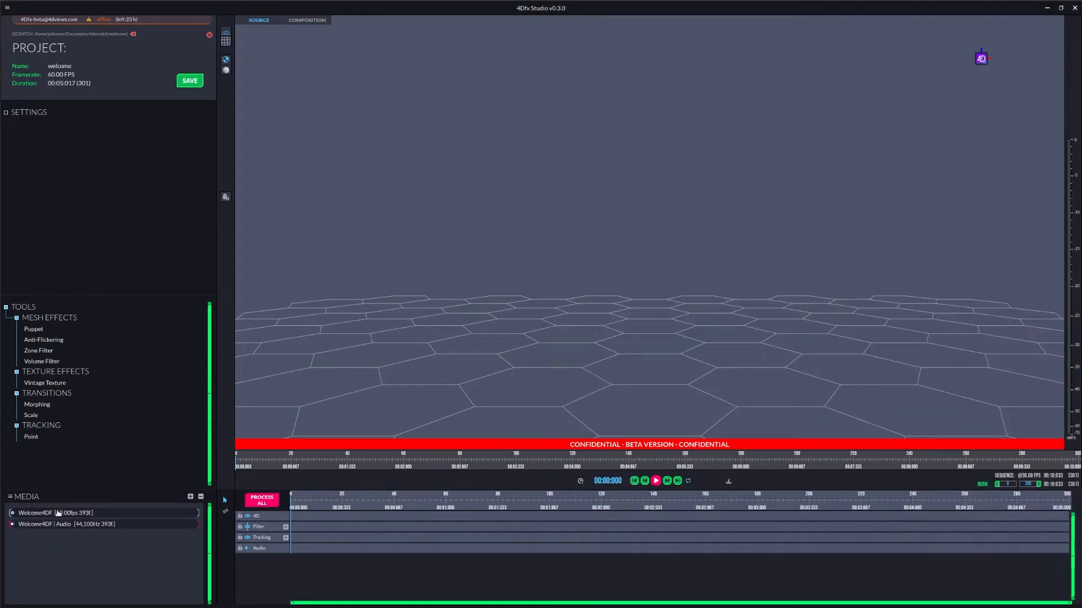
pyautogui.click(59, 514)
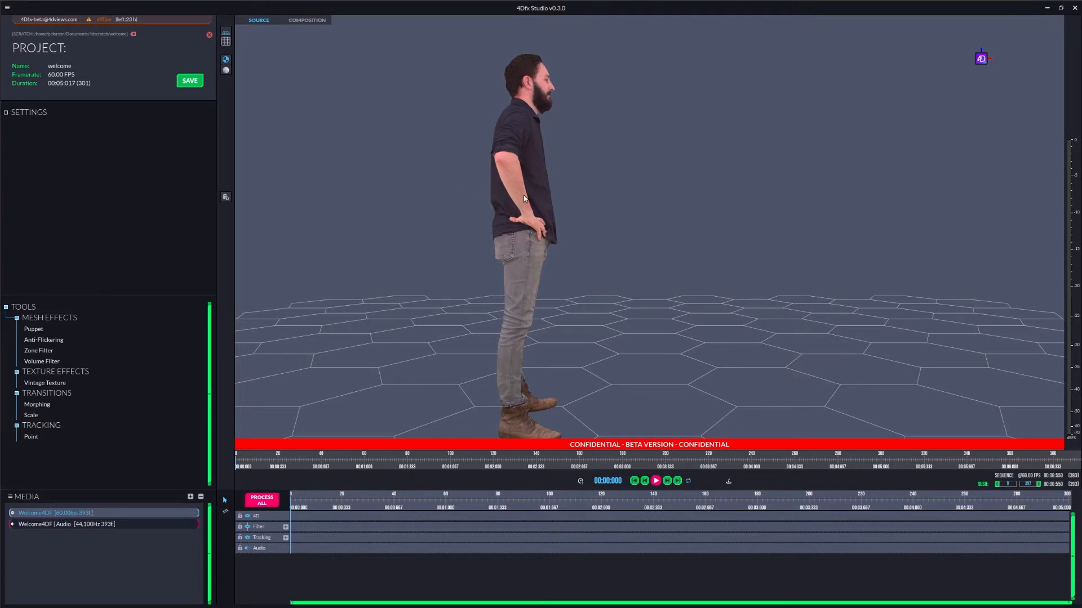
# Step: Try the orthographic view, return to perspective, toggle the model's display mode on and off, and scrub the source clip
pyautogui.click(225, 43)
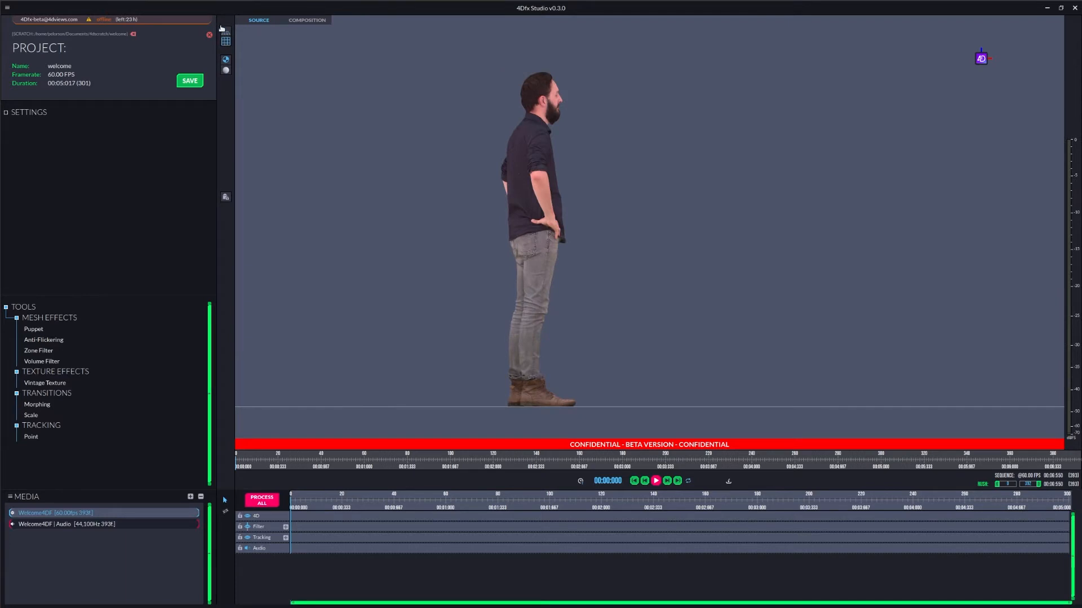
pyautogui.click(227, 34)
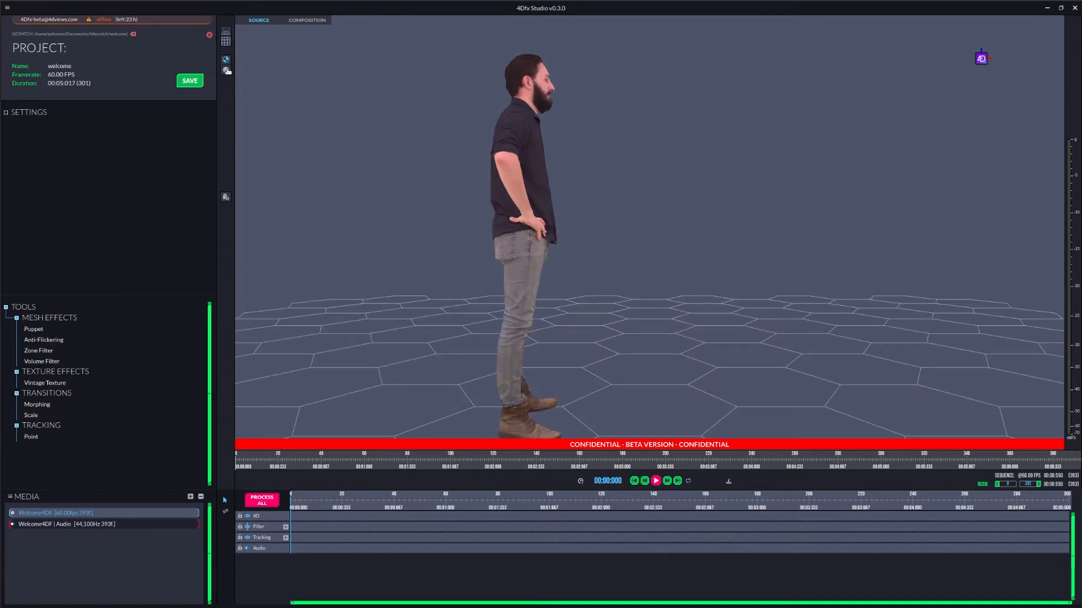
pyautogui.click(227, 72)
pyautogui.click(226, 73)
pyautogui.moveTo(294, 461); pyautogui.dragTo(236, 461)
# Step: Examine the captured figure from different angles and distances in the source viewer
pyautogui.moveTo(758, 182); pyautogui.dragTo(735, 191)
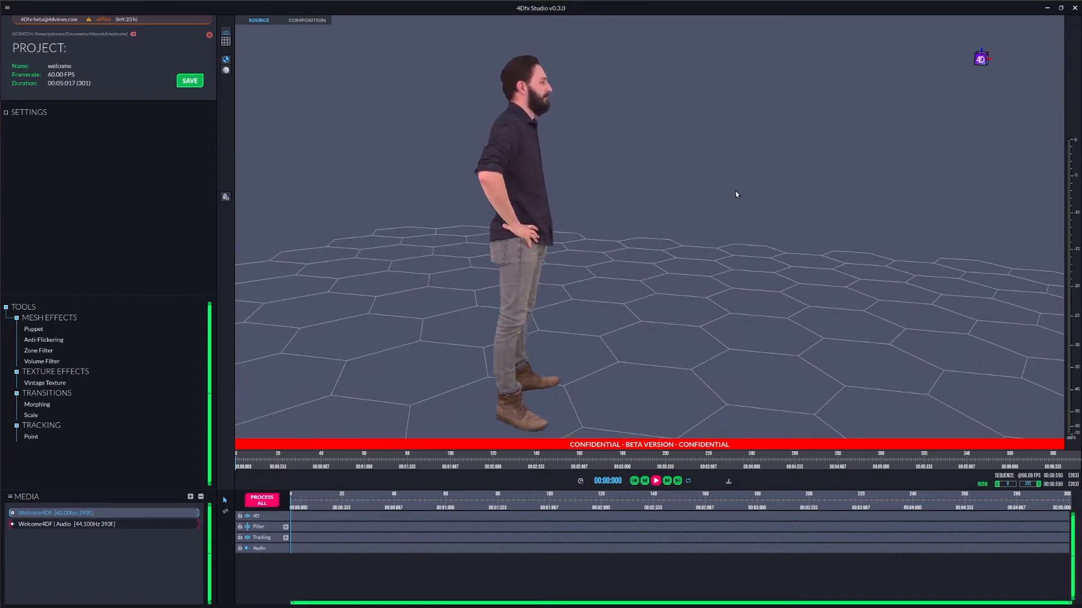
pyautogui.scroll(5, 528, 232)
pyautogui.scroll(-7, 527, 232)
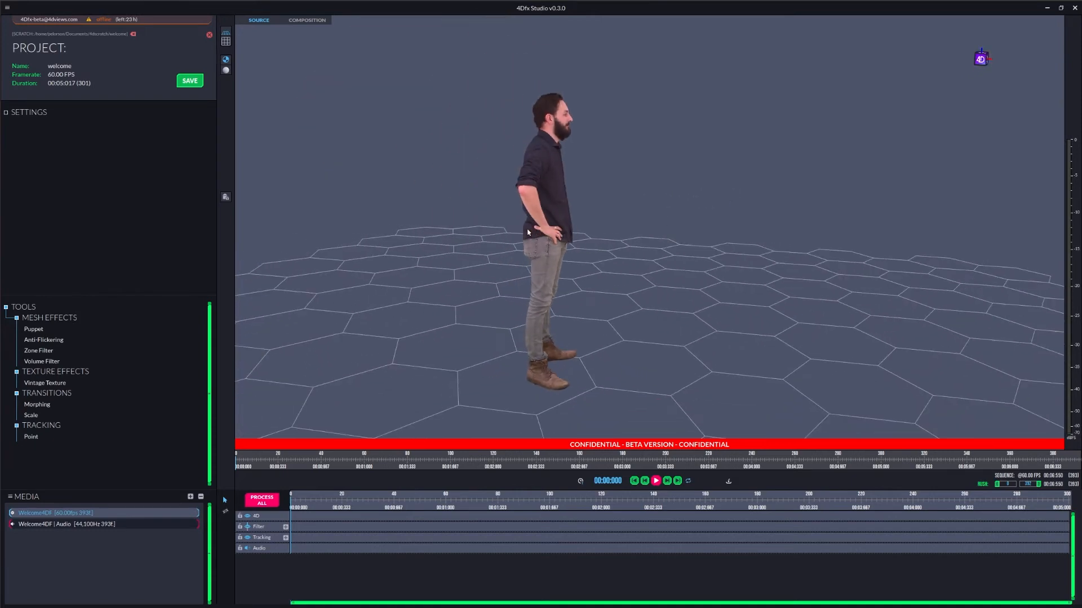
pyautogui.scroll(2, 528, 233)
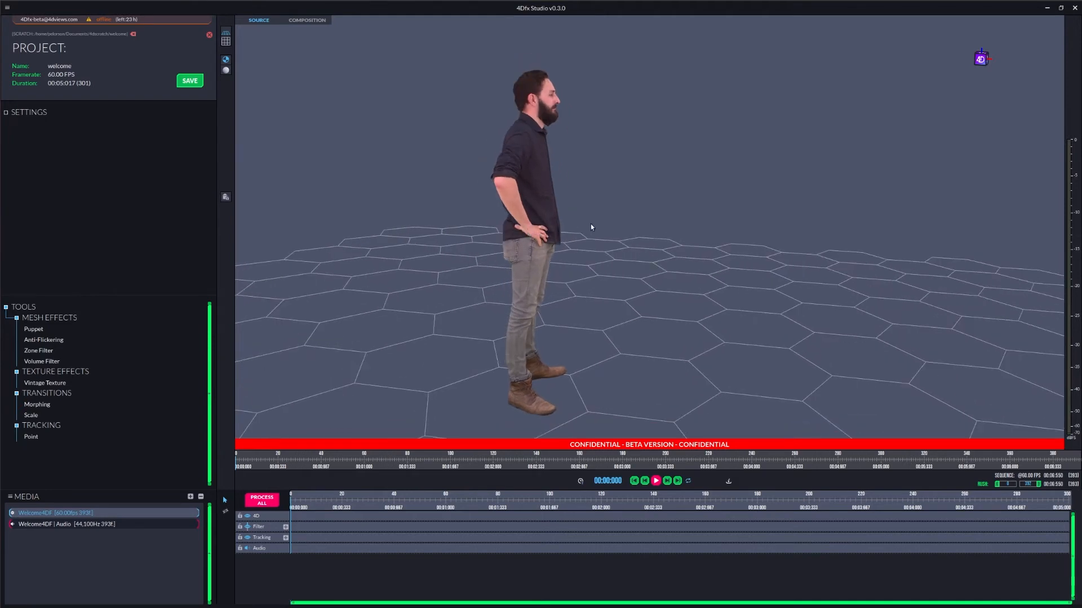
pyautogui.moveTo(661, 226); pyautogui.dragTo(742, 238)
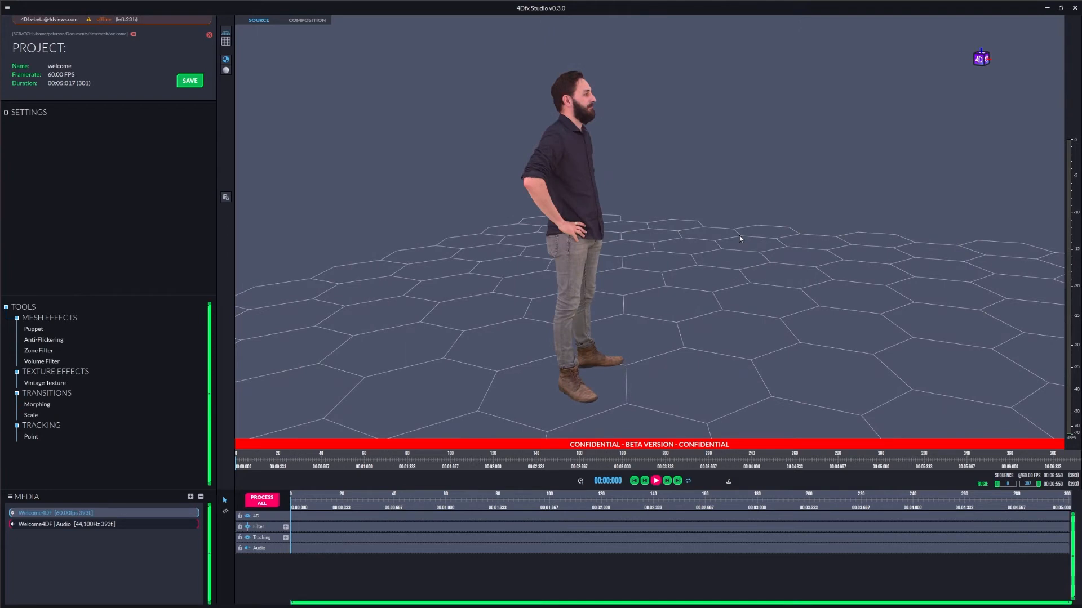
pyautogui.doubleClick(571, 169)
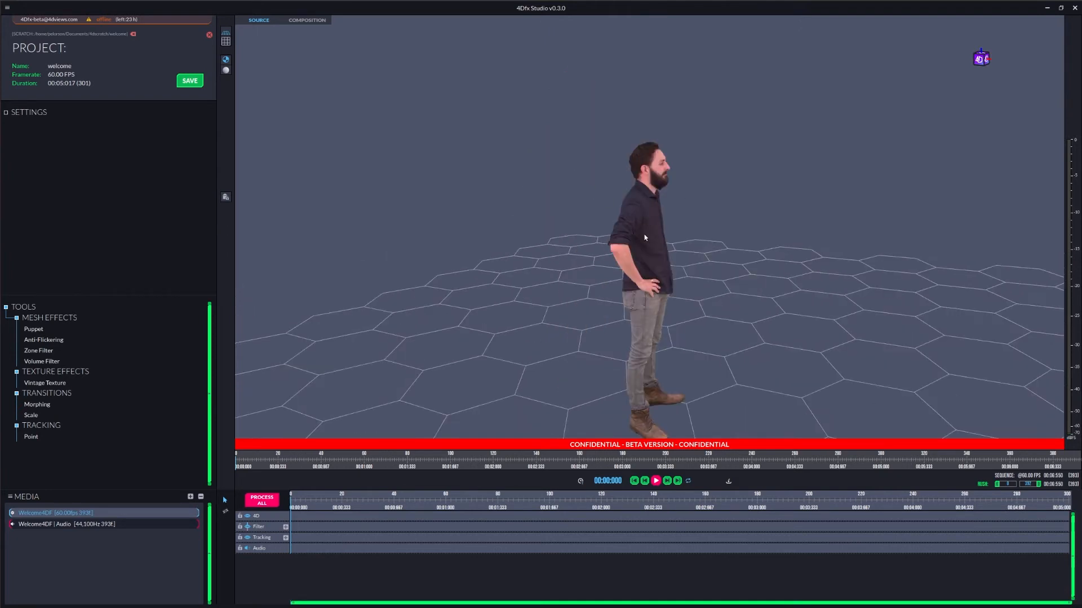
pyautogui.moveTo(796, 233)
pyautogui.mouseDown()
pyautogui.moveTo(756, 234)
pyautogui.moveTo(809, 222)
pyautogui.moveTo(743, 226)
pyautogui.moveTo(796, 227)
pyautogui.moveTo(787, 225)
pyautogui.mouseUp()
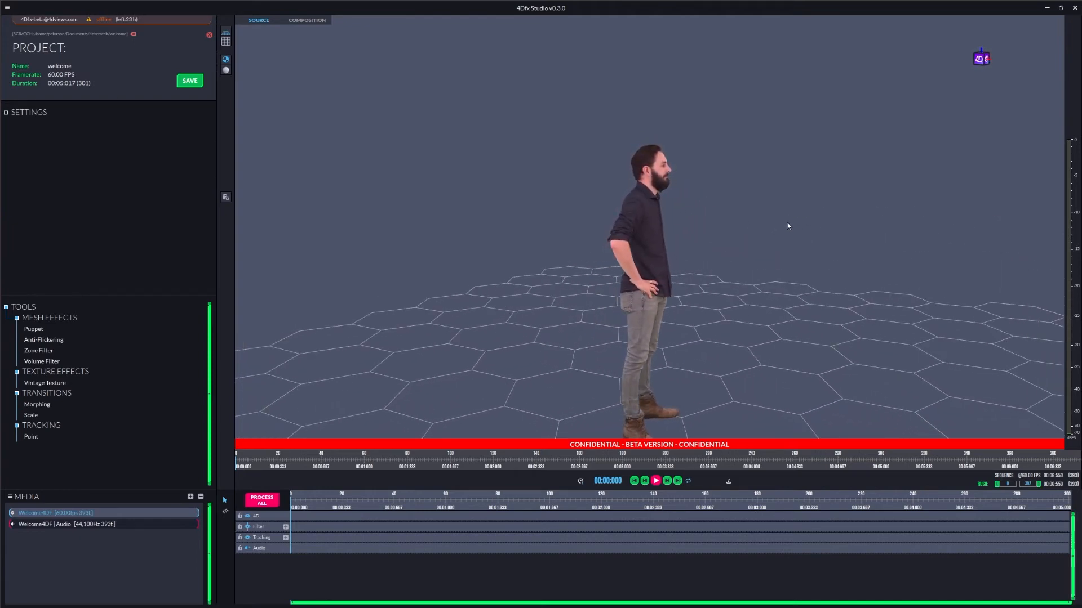
pyautogui.scroll(3, 787, 226)
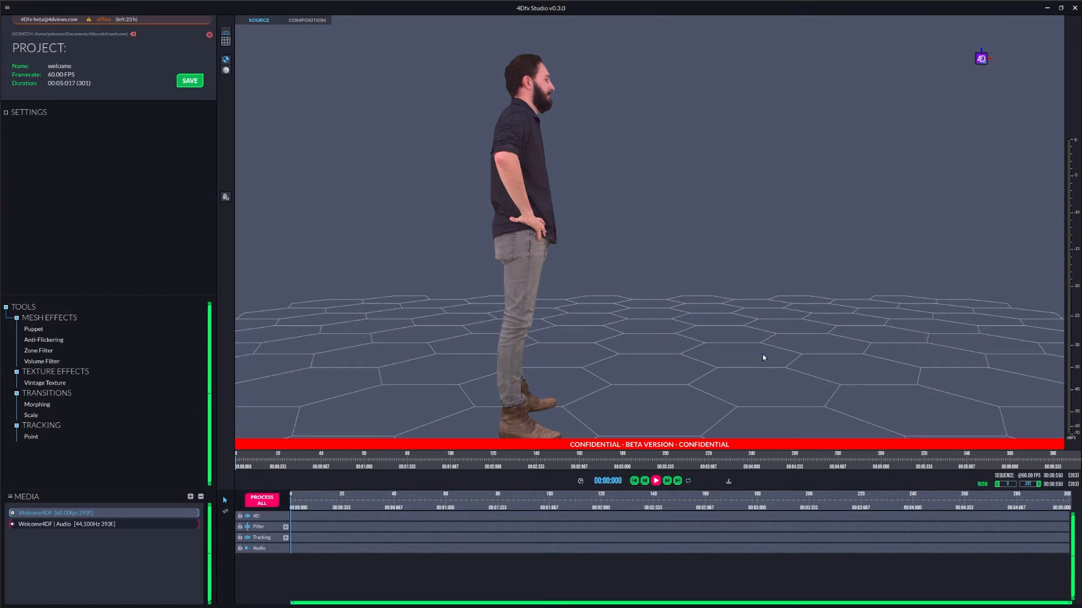
# Step: Set the source clip's in point at frame 49 and its out point at frame 276
pyautogui.moveTo(278, 462); pyautogui.dragTo(340, 464)
pyautogui.click(996, 484)
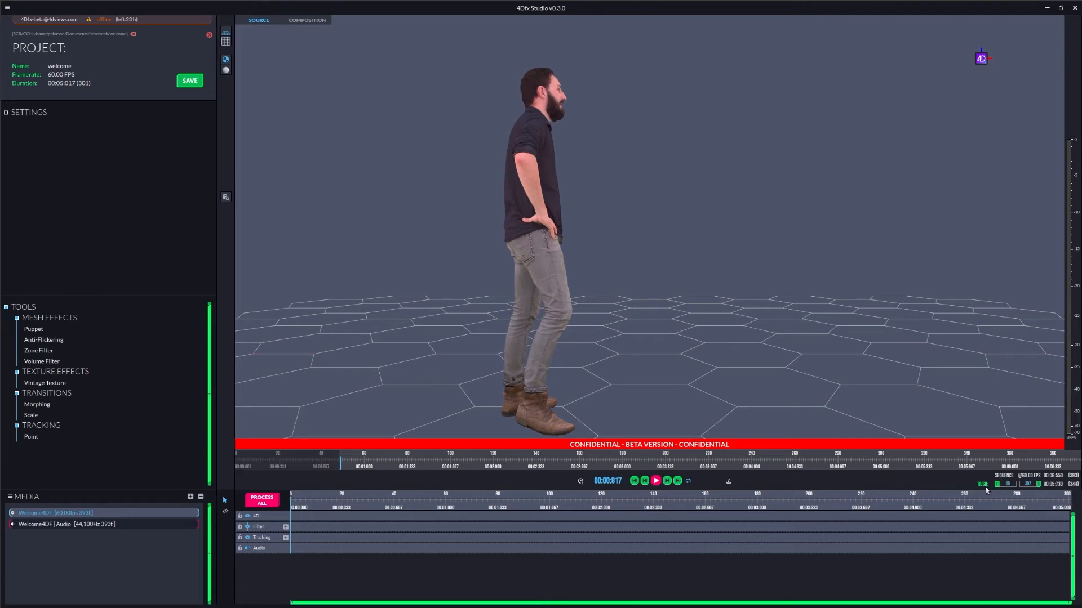
pyautogui.click(828, 465)
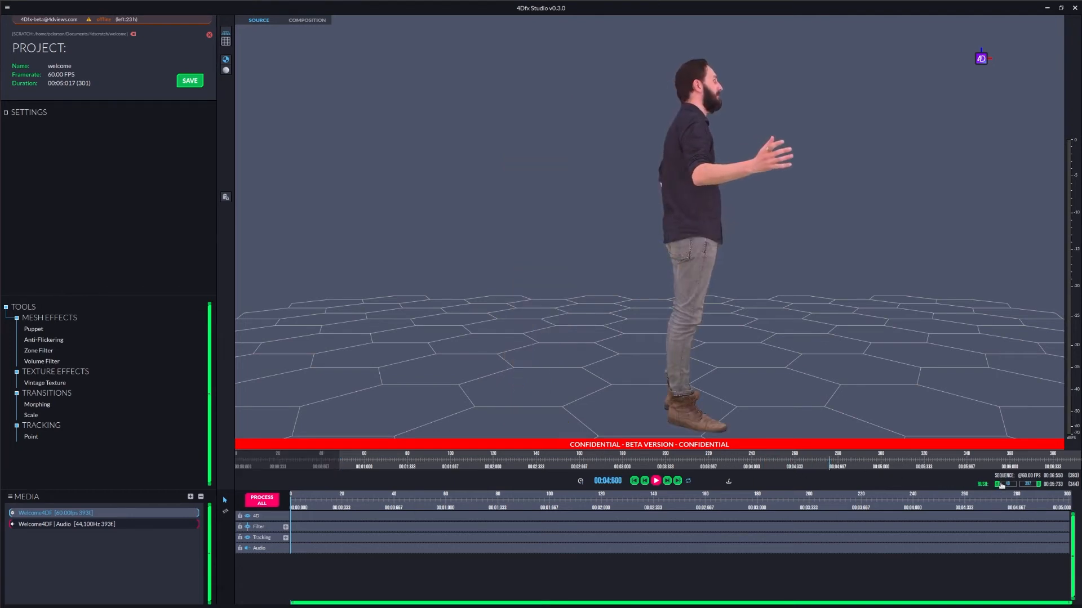
pyautogui.click(1037, 485)
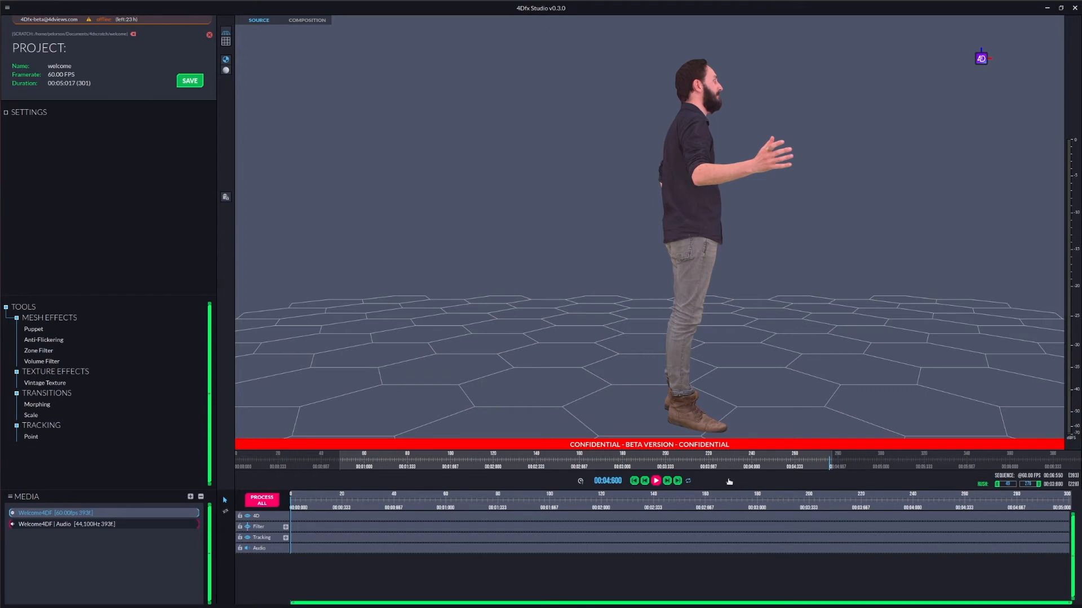
# Step: Place the trimmed Welcome4DF clip at the start of the 4D track and select it in the composition
pyautogui.press('v')
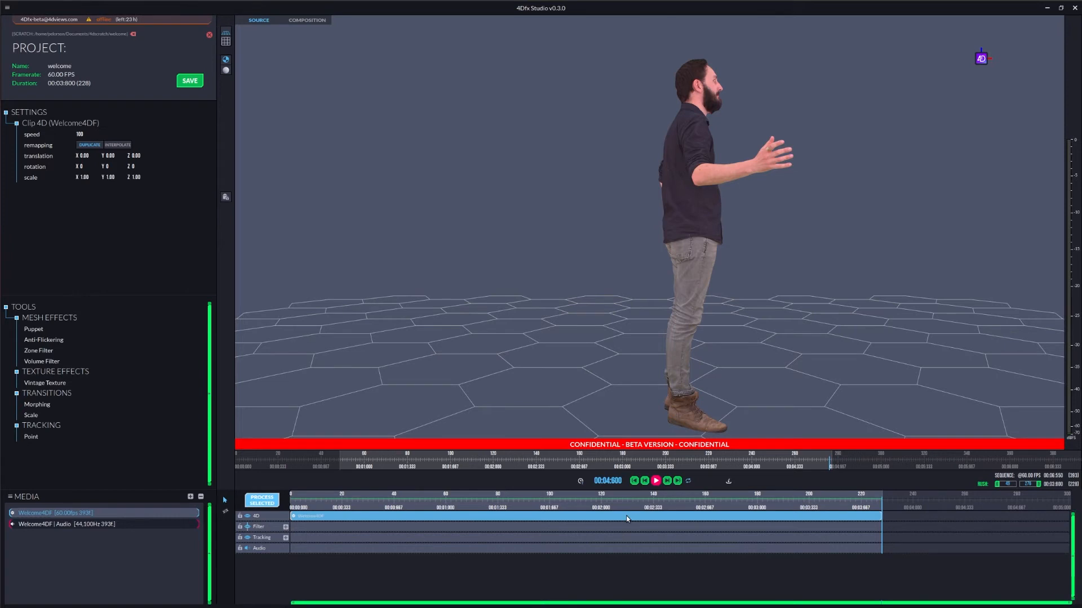
pyautogui.press('Delete')
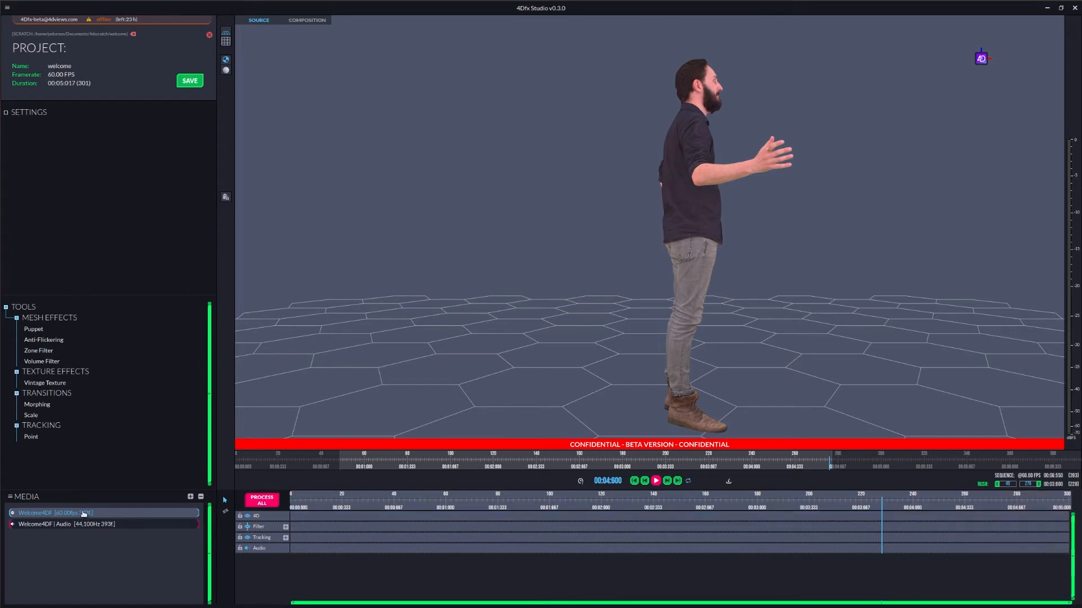
pyautogui.moveTo(85, 513); pyautogui.dragTo(293, 518)
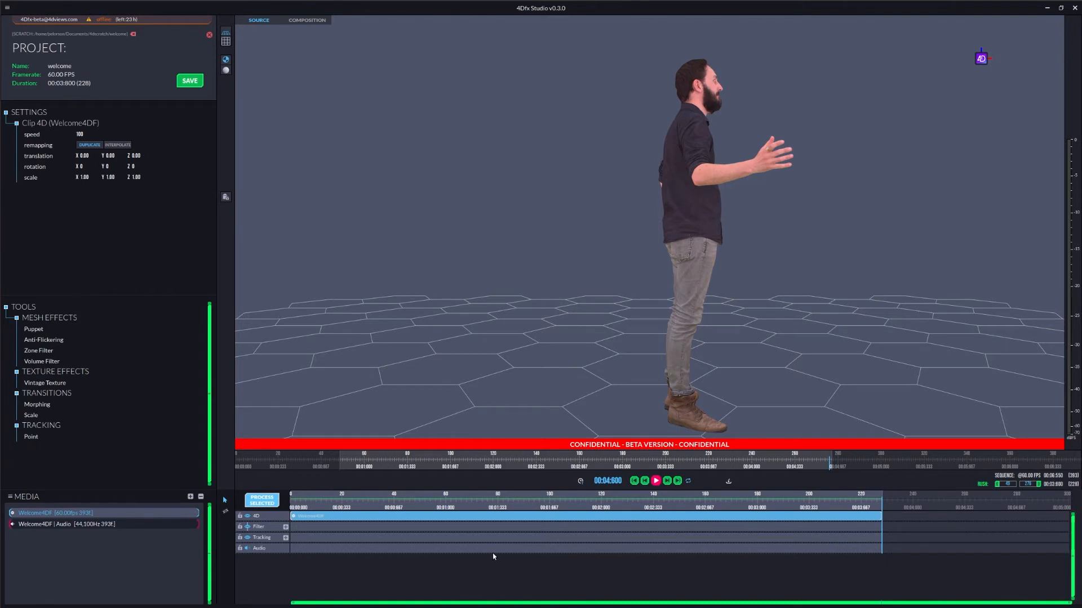
pyautogui.click(576, 518)
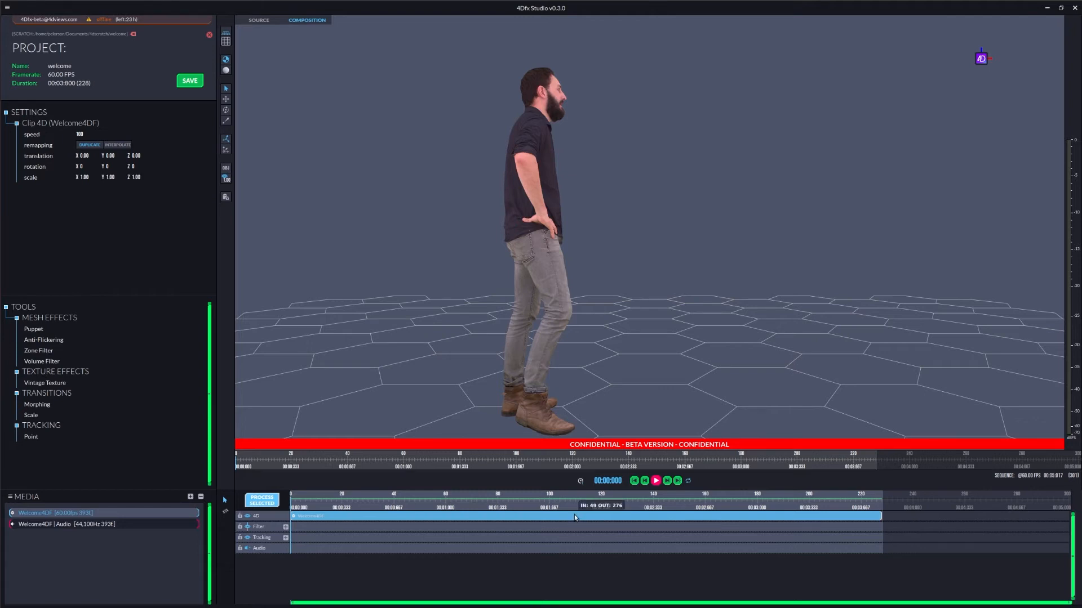
# Step: Shorten the Welcome4DF clip on the 4D track to 121 frames and split it at about frame 54
pyautogui.moveTo(1068, 603); pyautogui.dragTo(677, 607)
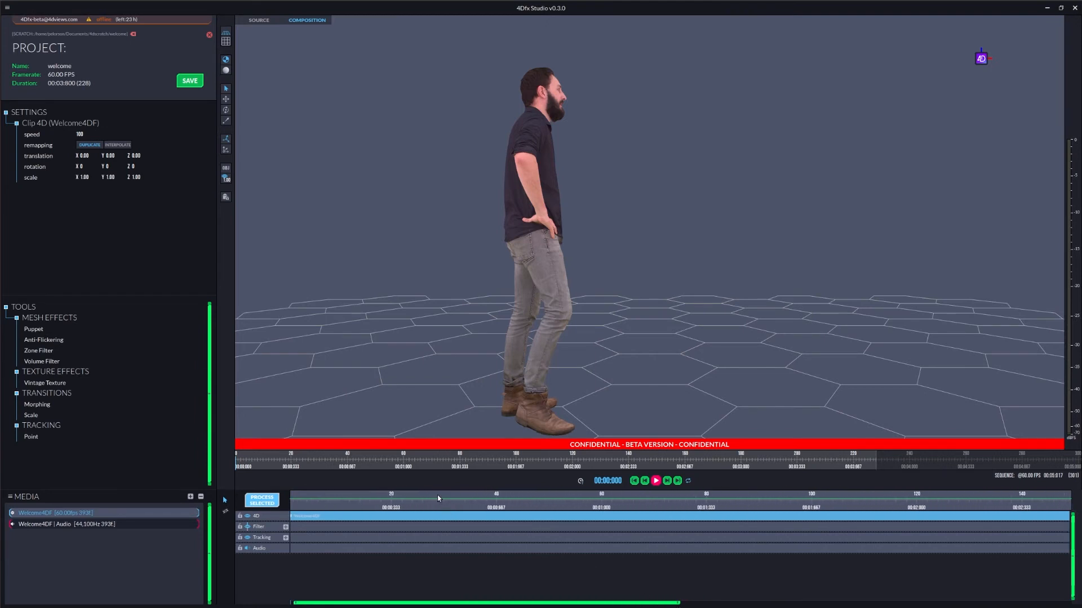
pyautogui.scroll(3, 438, 505)
pyautogui.scroll(-5, 437, 501)
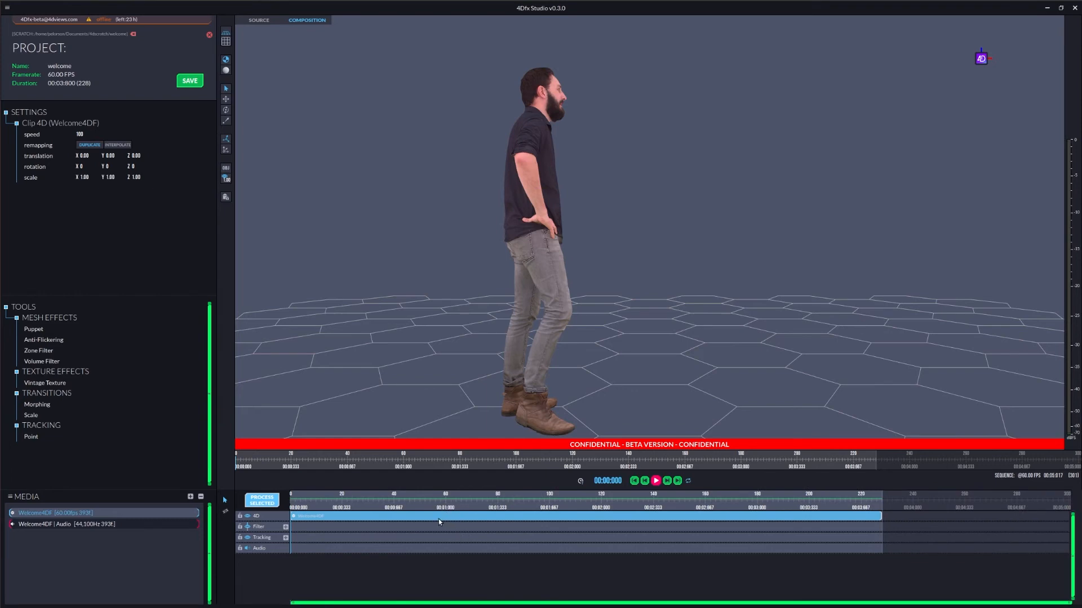
pyautogui.moveTo(435, 517)
pyautogui.mouseDown()
pyautogui.moveTo(712, 512)
pyautogui.moveTo(441, 523)
pyautogui.mouseUp()
pyautogui.moveTo(880, 517); pyautogui.dragTo(603, 519)
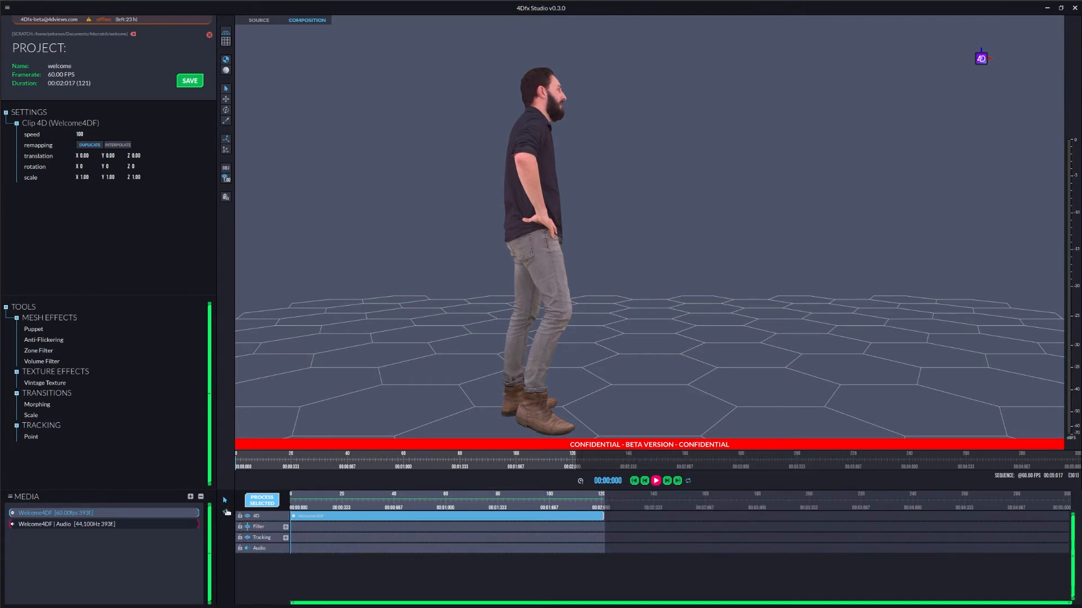
pyautogui.click(431, 516)
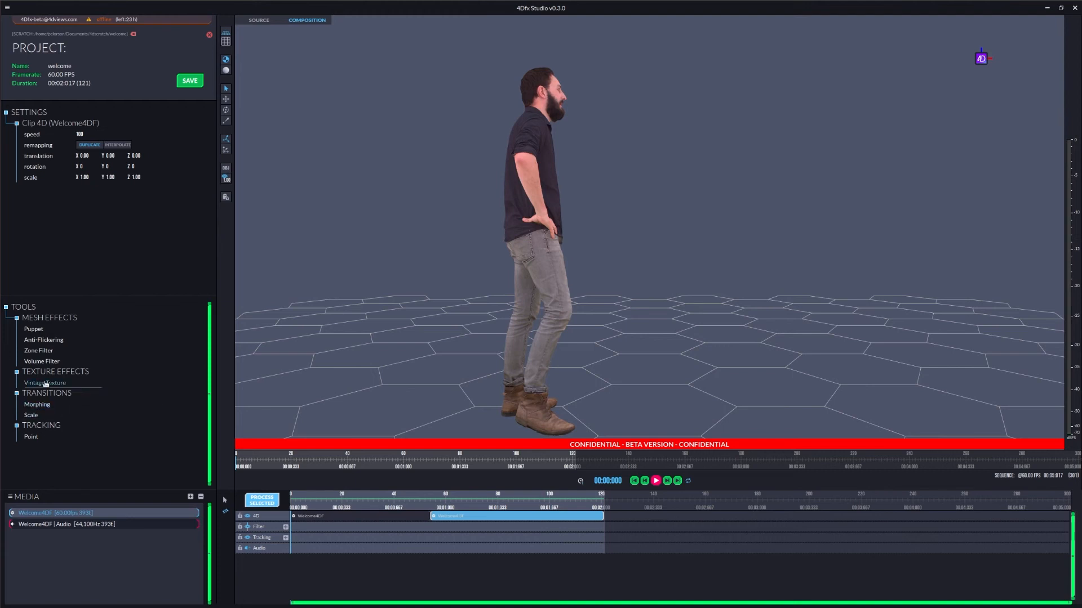
# Step: Add an Anti-Flickering filter under the first Welcome4DF clip from about frame 10 to 40, and try adding and removing a second filter track
pyautogui.moveTo(44, 340); pyautogui.dragTo(319, 528)
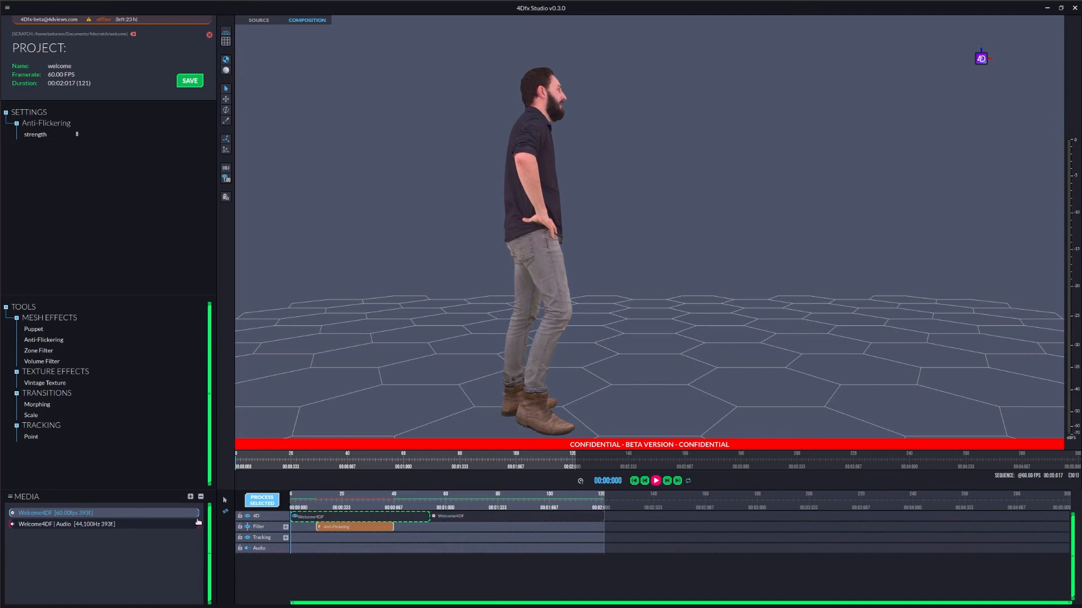
pyautogui.click(286, 528)
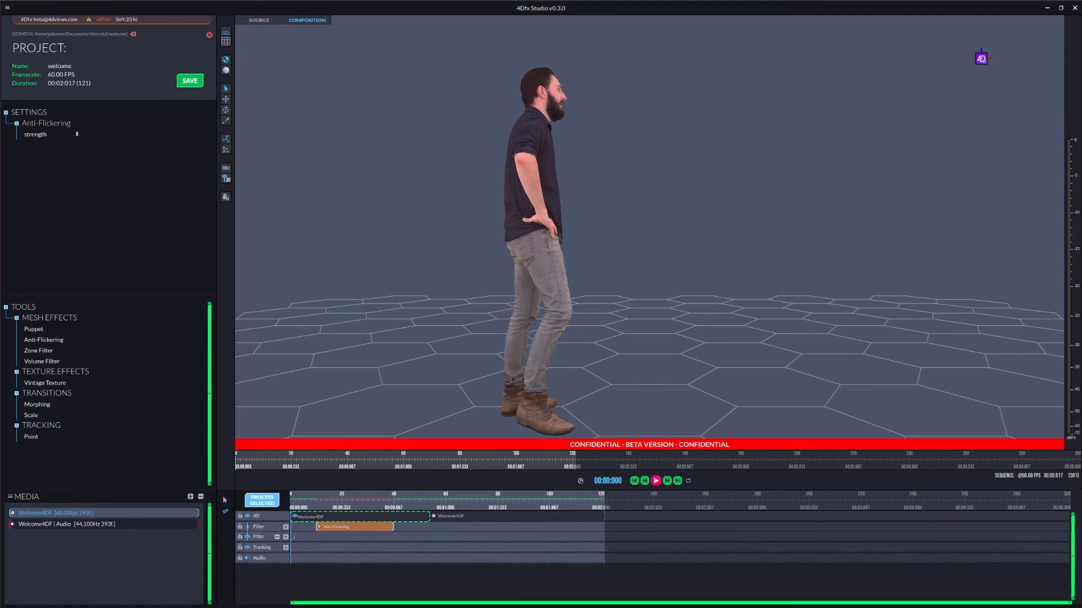
pyautogui.click(277, 538)
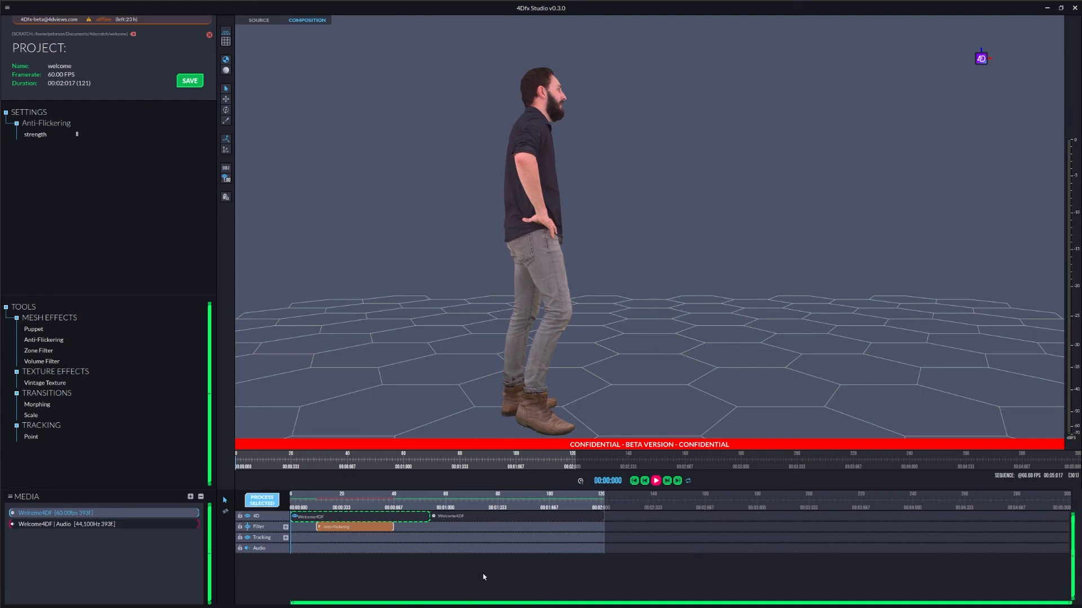
pyautogui.click(403, 517)
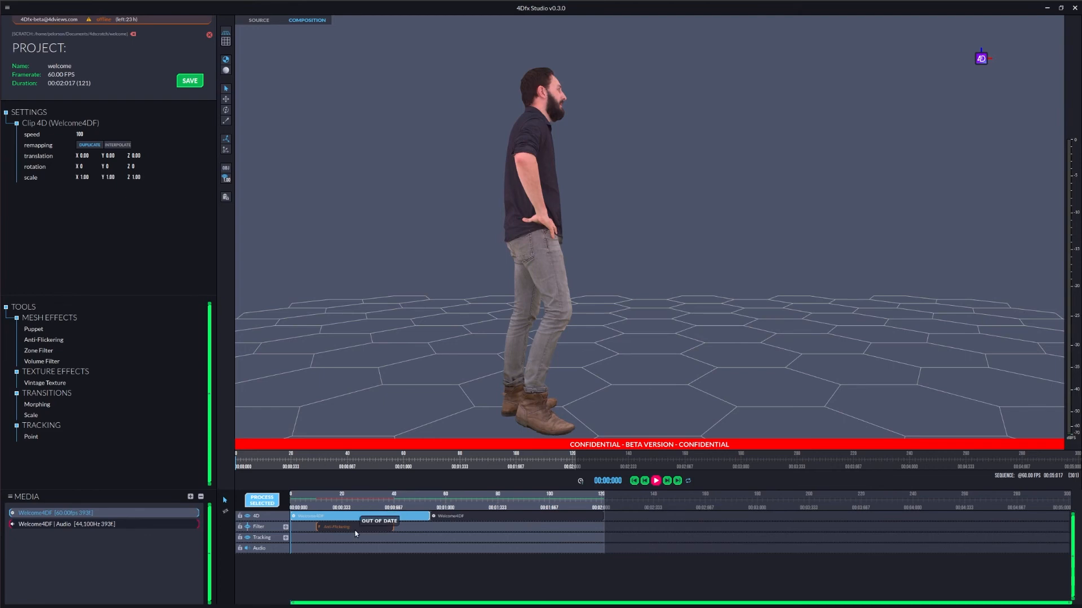
# Step: Add a Morphing transition at the end of the second clip, anchored at frames 112 and 142, and select the Anti-Flickering filter
pyautogui.moveTo(38, 404); pyautogui.dragTo(583, 529)
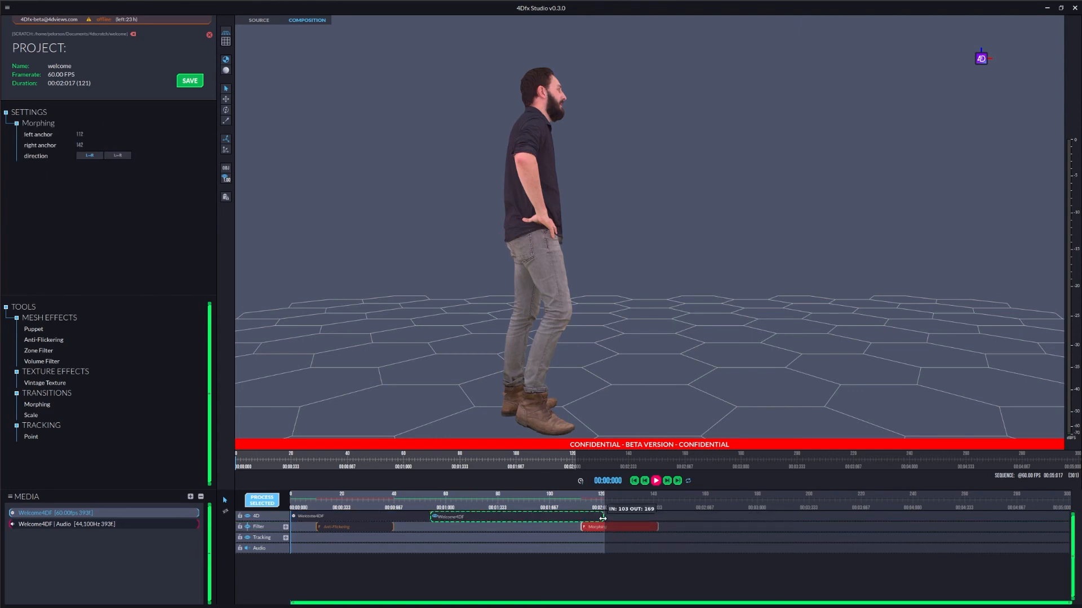
pyautogui.click(545, 543)
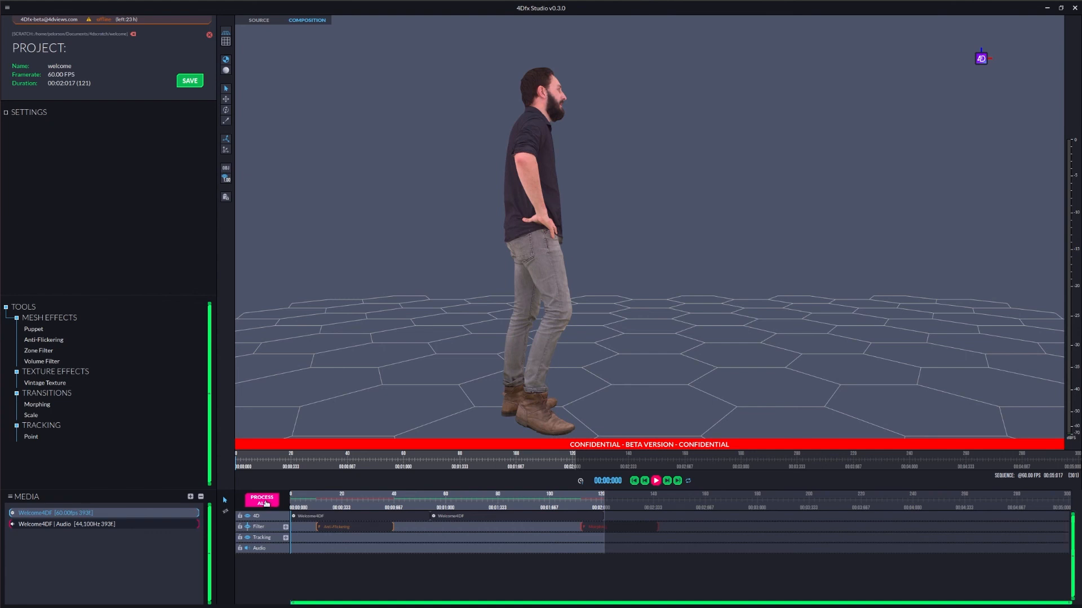
pyautogui.click(355, 527)
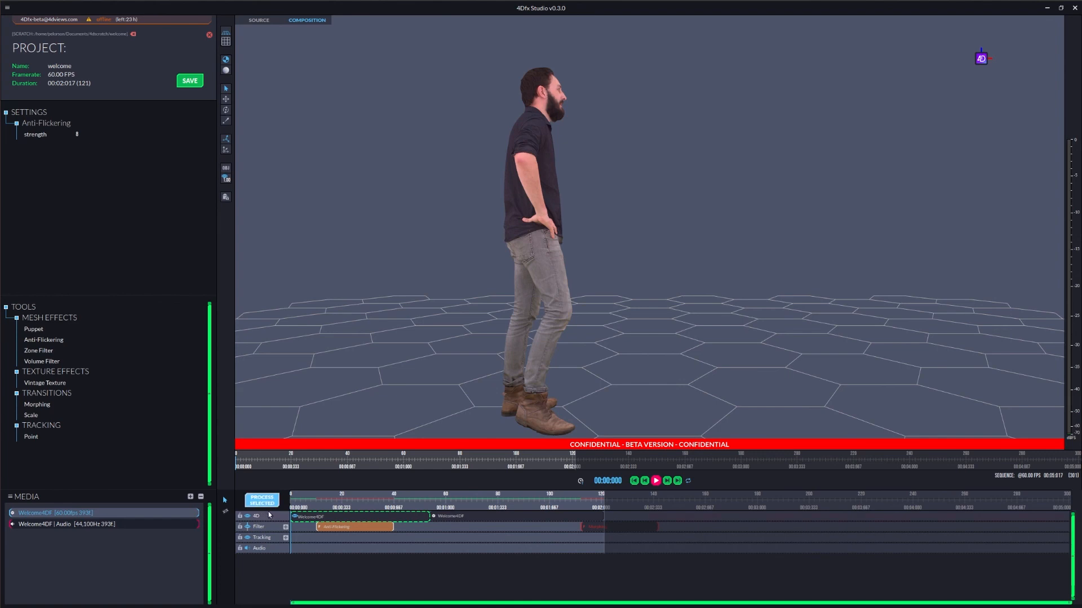
# Step: Select the first Welcome4DF clip and its figure in the composition, and move it along the X axis to a translation of about 0.14
pyautogui.click(338, 516)
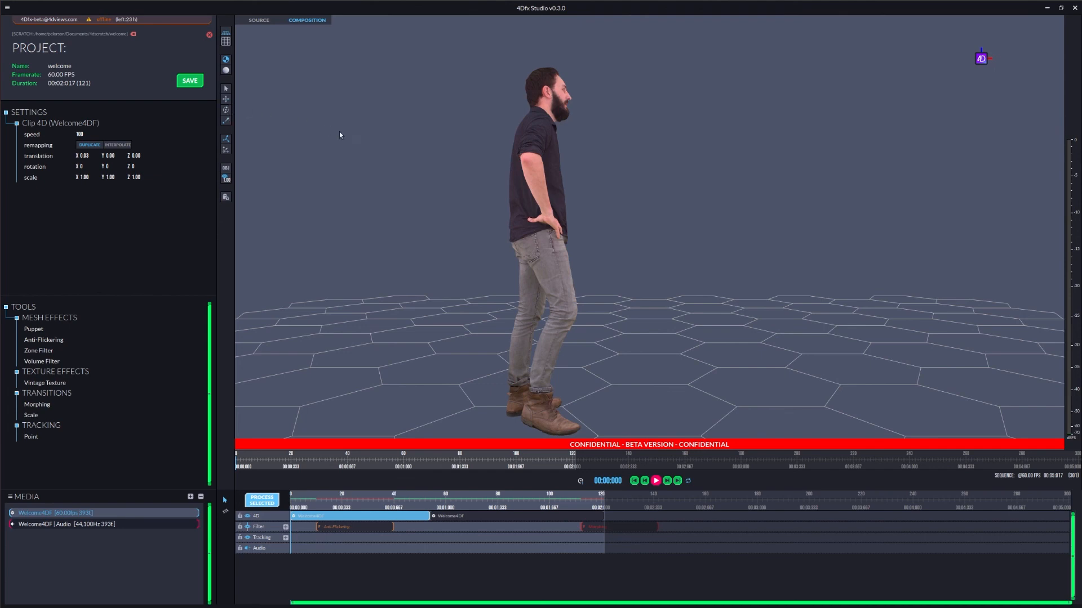
pyautogui.click(536, 225)
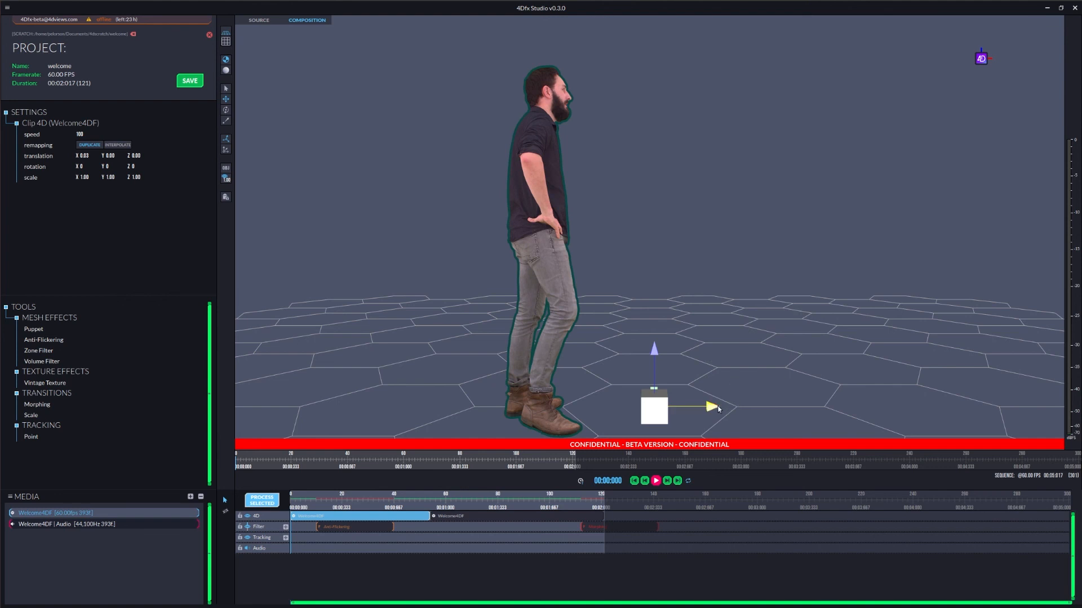
pyautogui.moveTo(714, 408)
pyautogui.mouseDown()
pyautogui.moveTo(588, 410)
pyautogui.moveTo(880, 410)
pyautogui.moveTo(662, 409)
pyautogui.moveTo(698, 411)
pyautogui.mouseUp()
# Step: Show the rotation and scale gizmos on the figure without changing its values, and deselect the figure
pyautogui.click(225, 110)
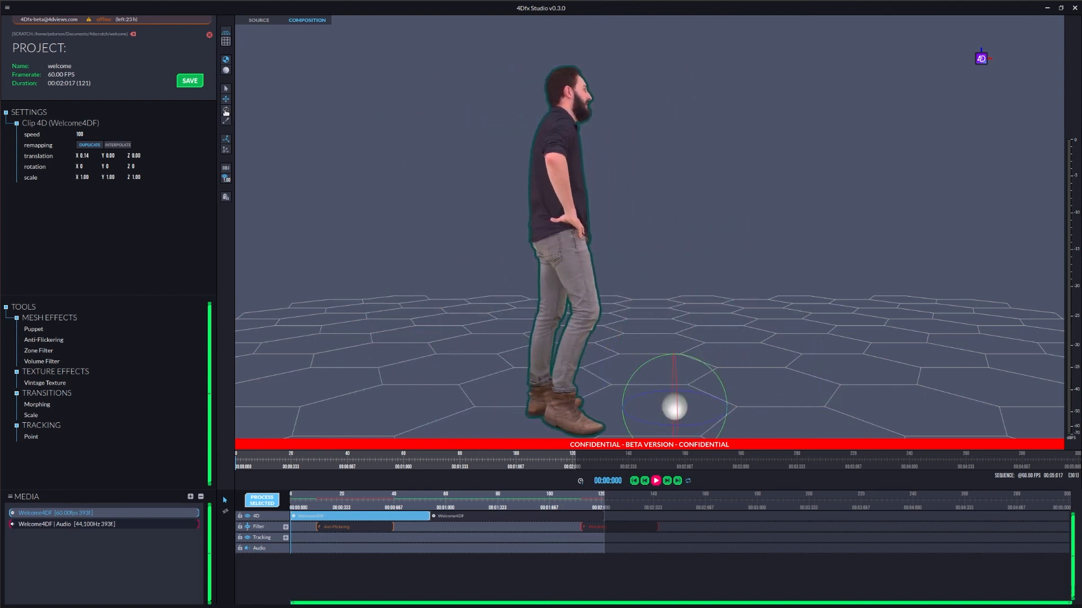
pyautogui.click(232, 122)
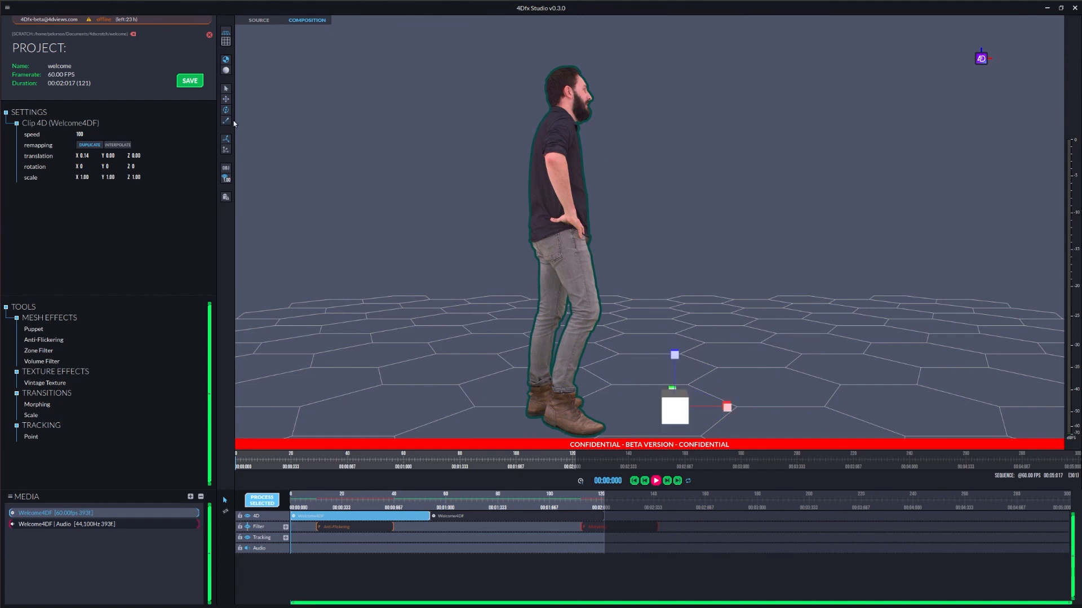
pyautogui.click(707, 207)
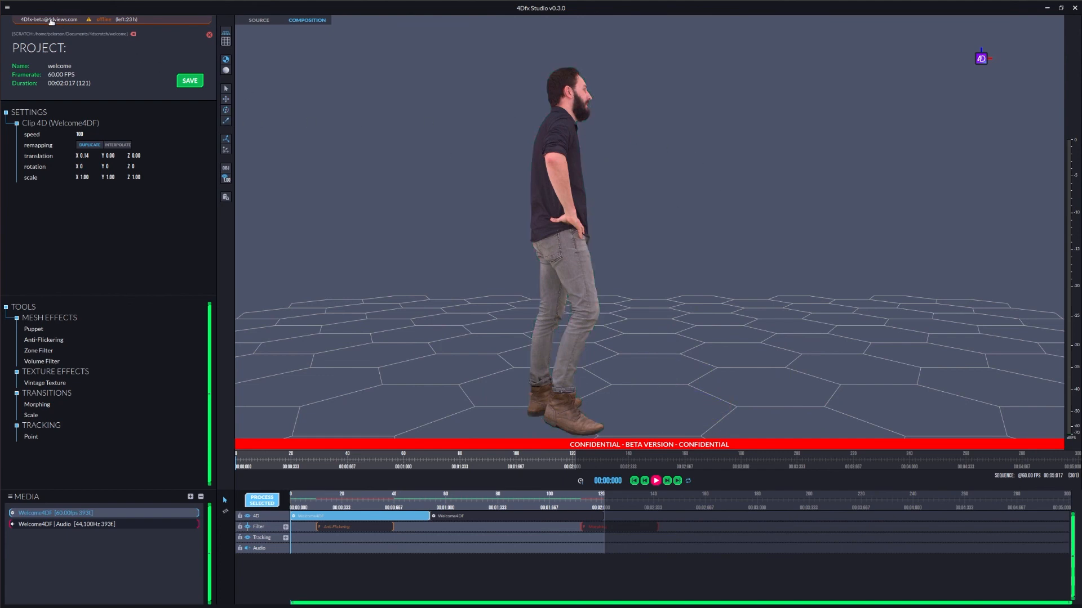
# Step: Bring up the project's file commands for saving and exporting
pyautogui.click(7, 7)
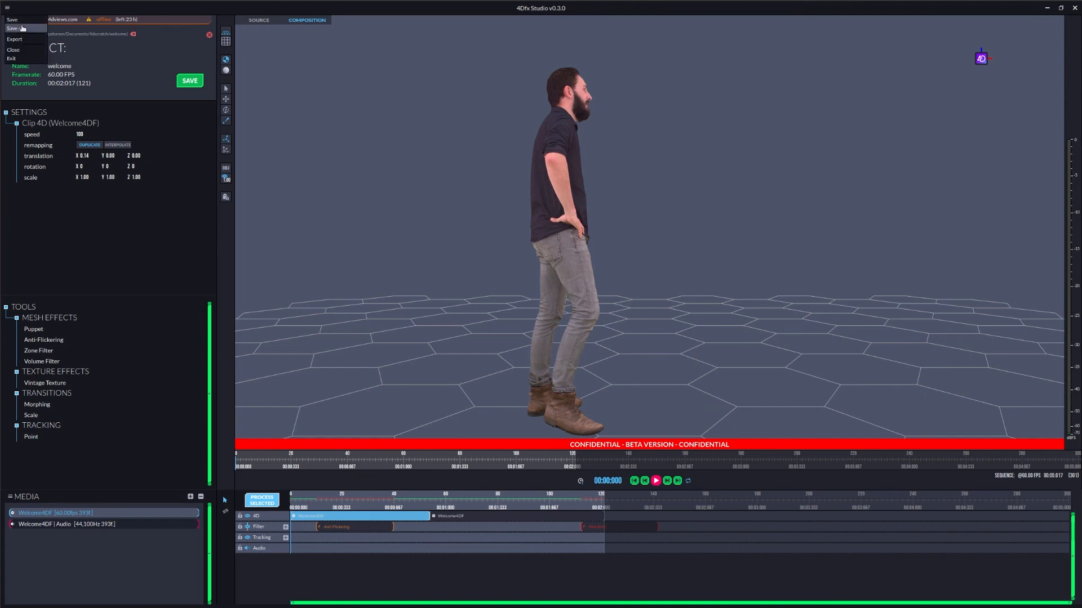